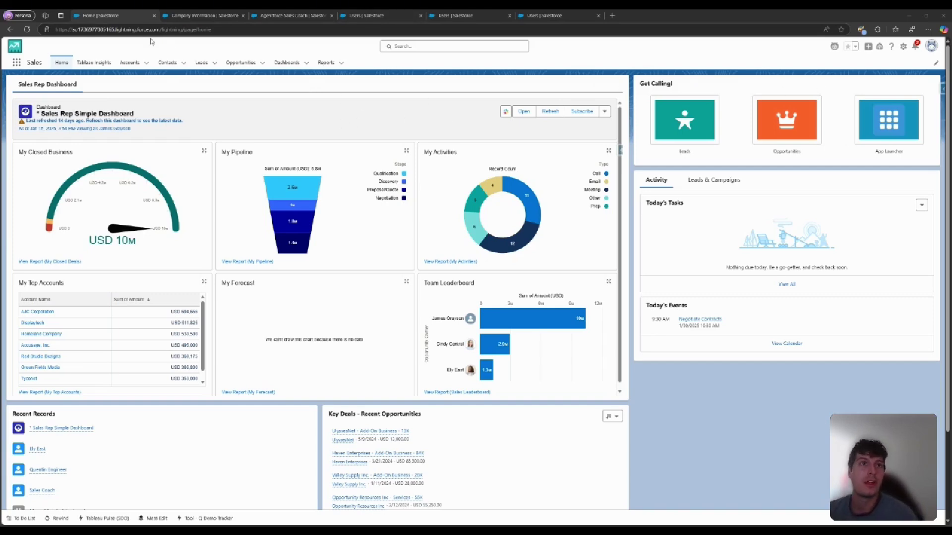
On Company Information, confirm the Einstein Agent user licences show 600 total, 599 remaining
click(194, 15)
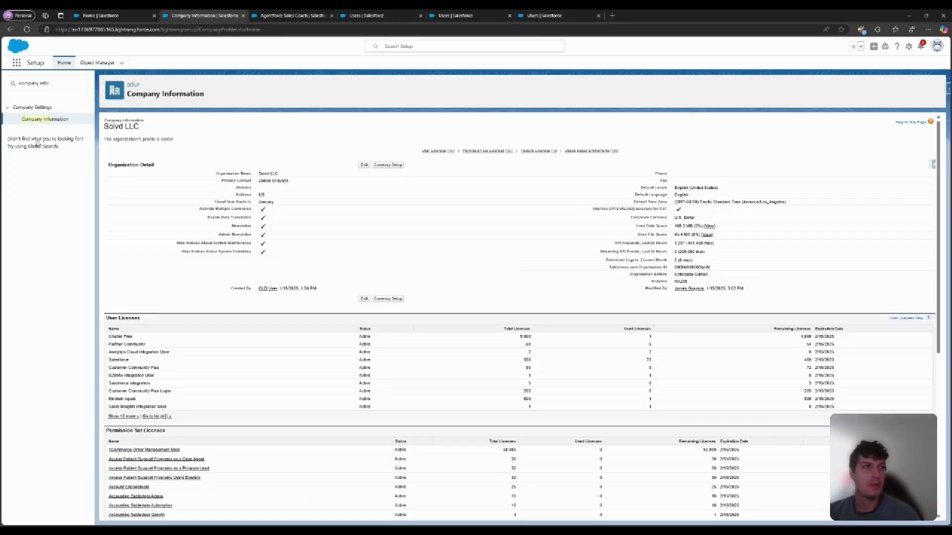
scroll(268, 172, down, 1)
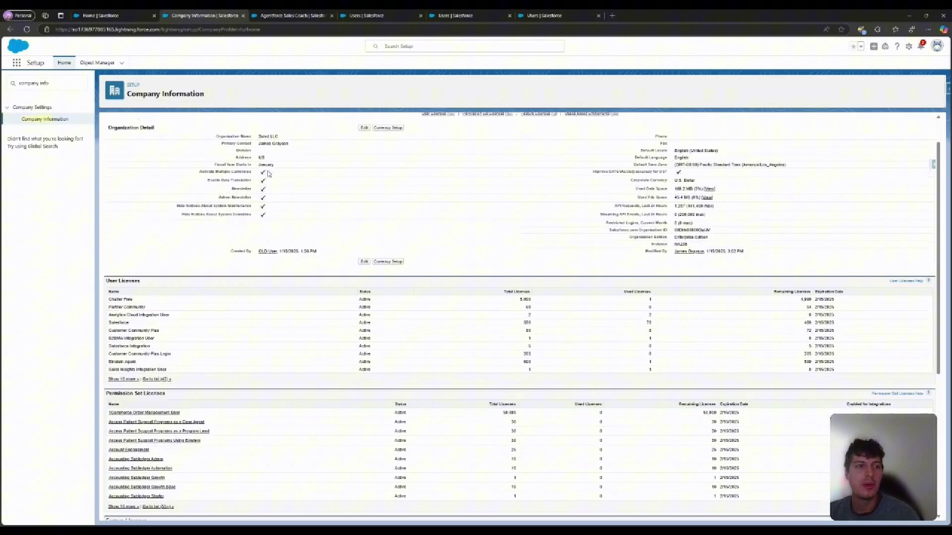
scroll(268, 173, down, 2)
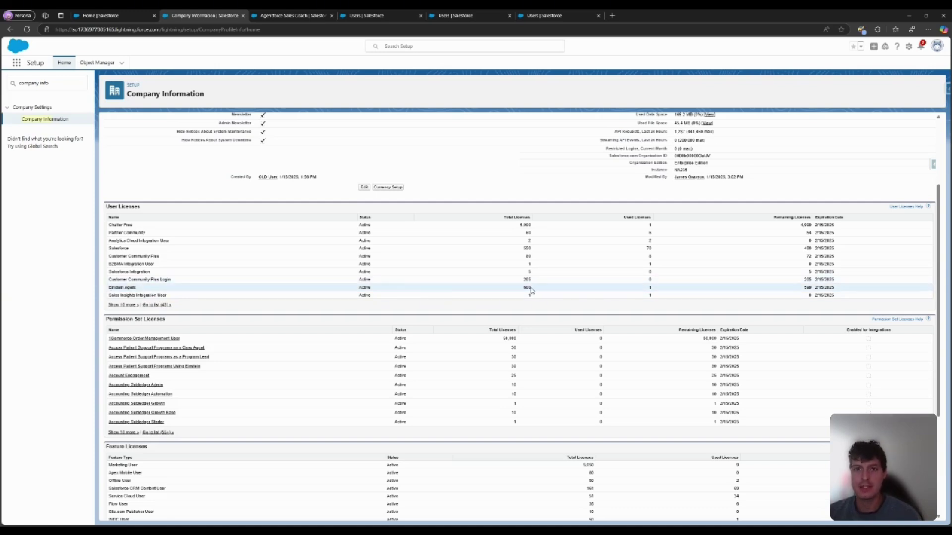
drag(532, 289, 521, 289)
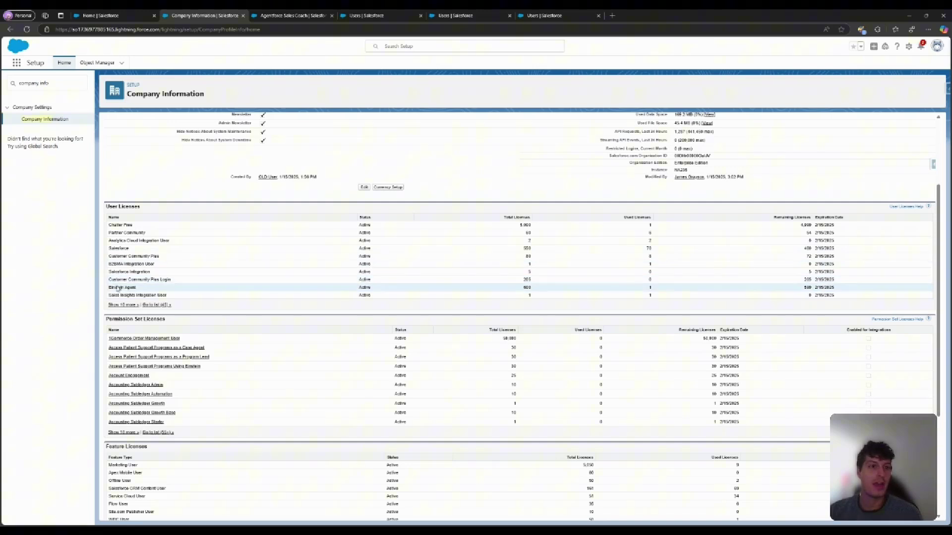
Move from the Agentforce Sales Coach setup page to the Sales Coach agent user's record
click(281, 16)
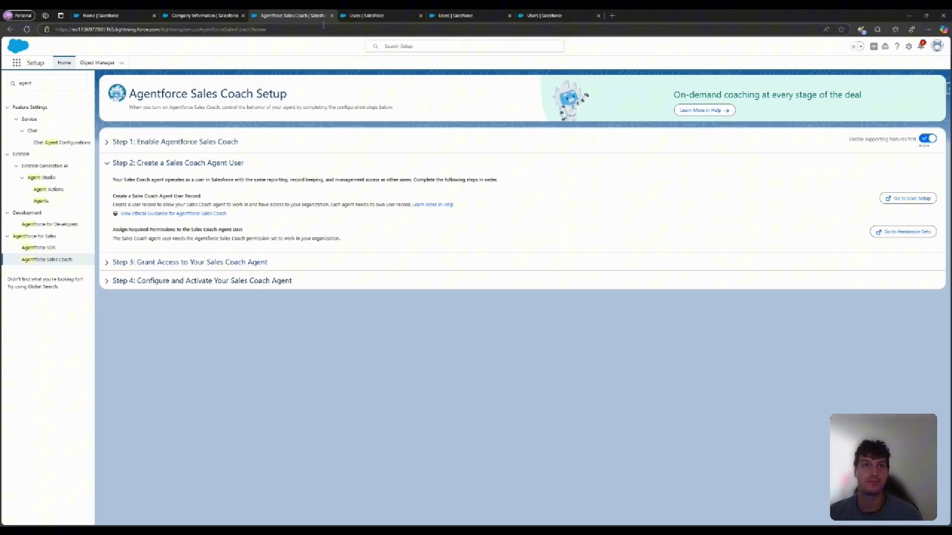
click(361, 18)
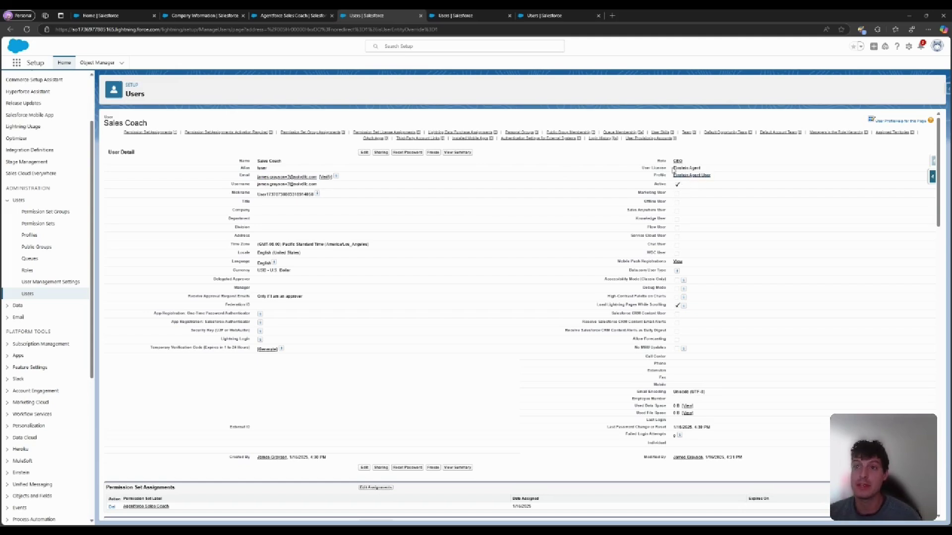
Highlight the user's Einstein Agent licence, then find its Agentforce Sales Coach permission set assignment
drag(674, 168, 699, 170)
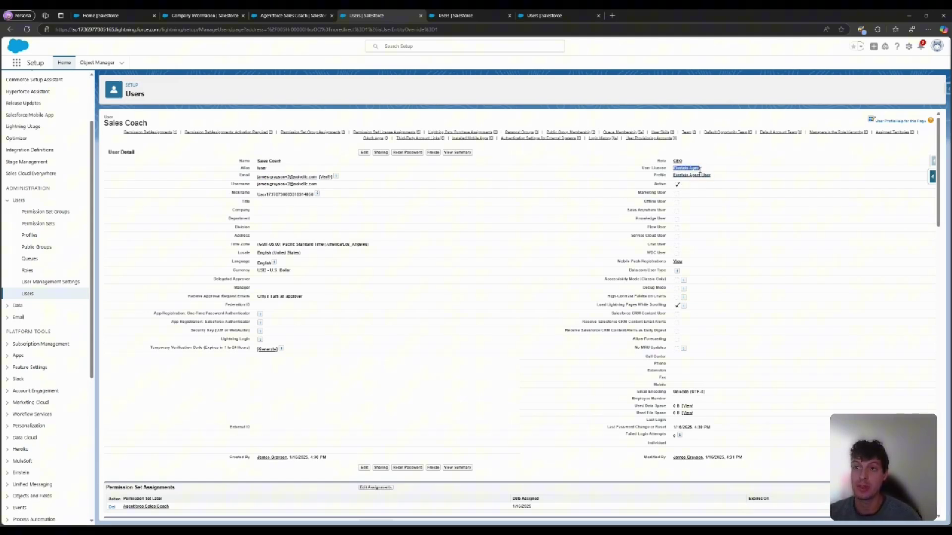
click(699, 169)
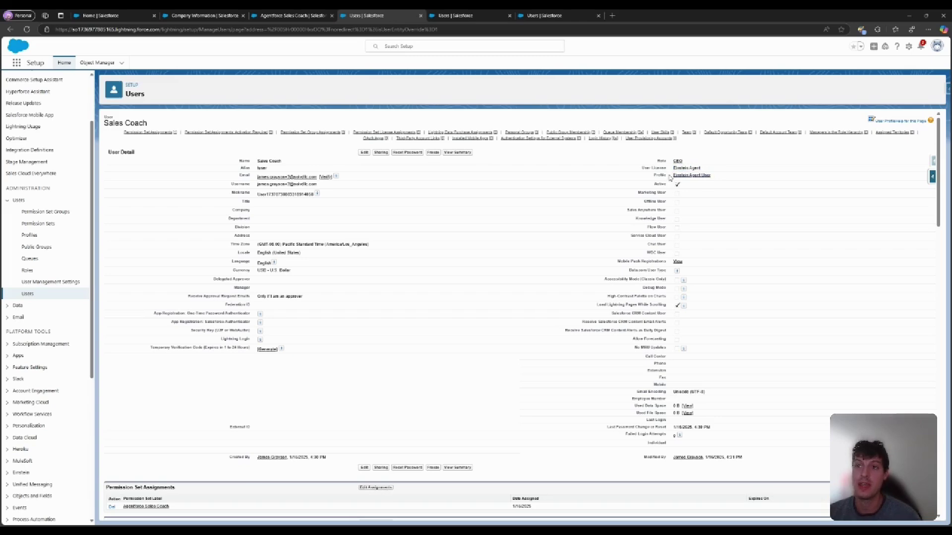
scroll(724, 181, down, 3)
scroll(738, 181, up, 3)
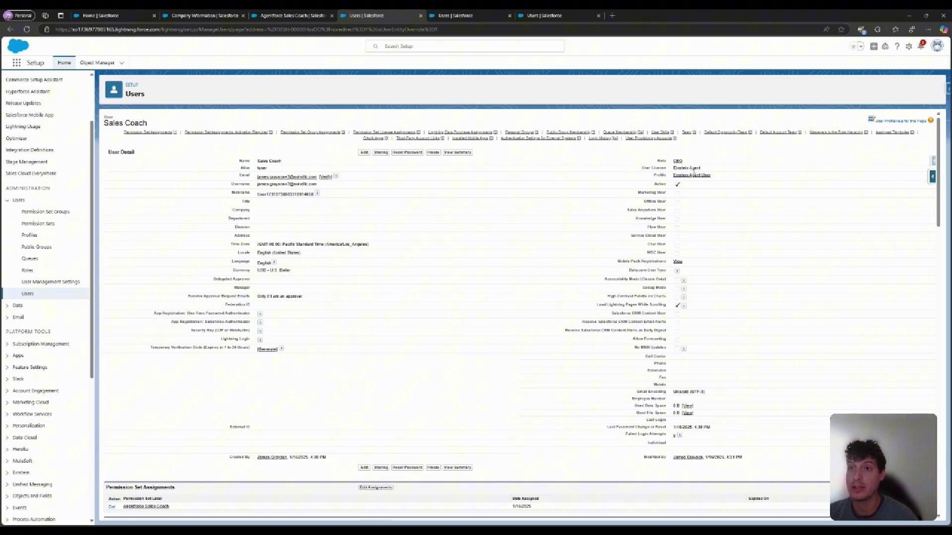
scroll(689, 169, down, 3)
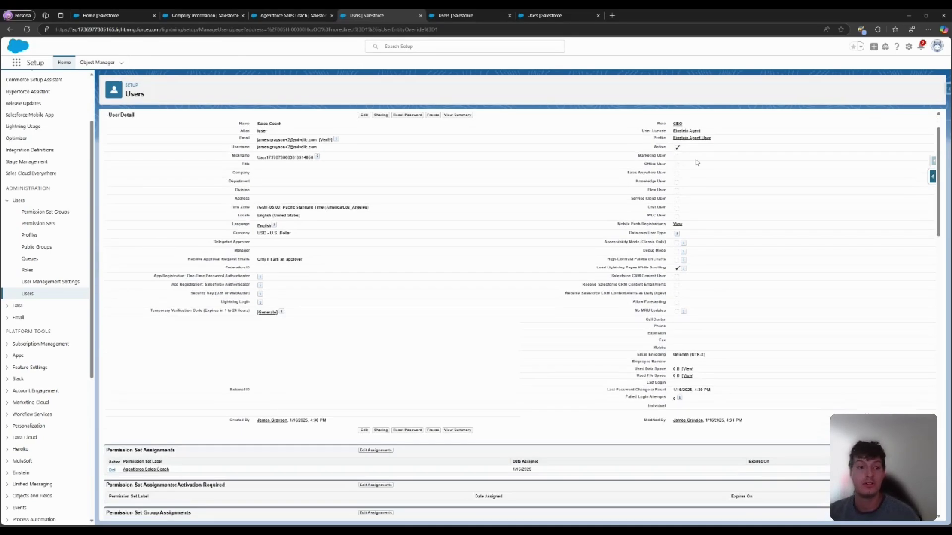
scroll(694, 168, down, 2)
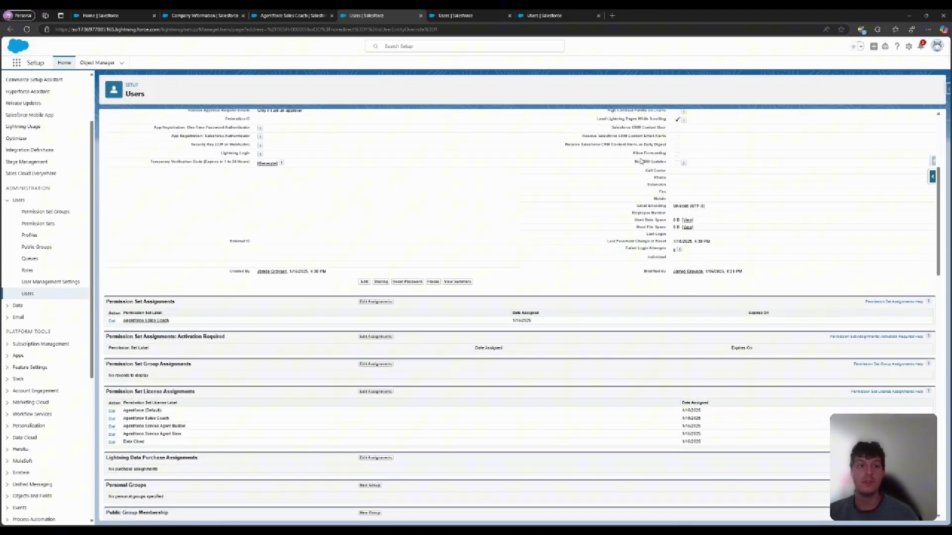
Expand Step 3, Grant Access to Your Sales Coach Agent, then return to the Sales Coach user
click(293, 17)
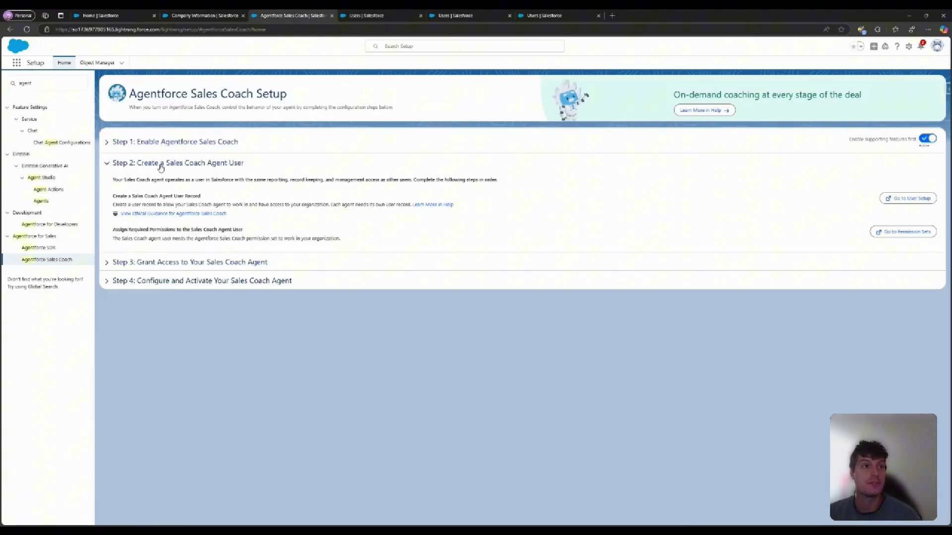
click(147, 263)
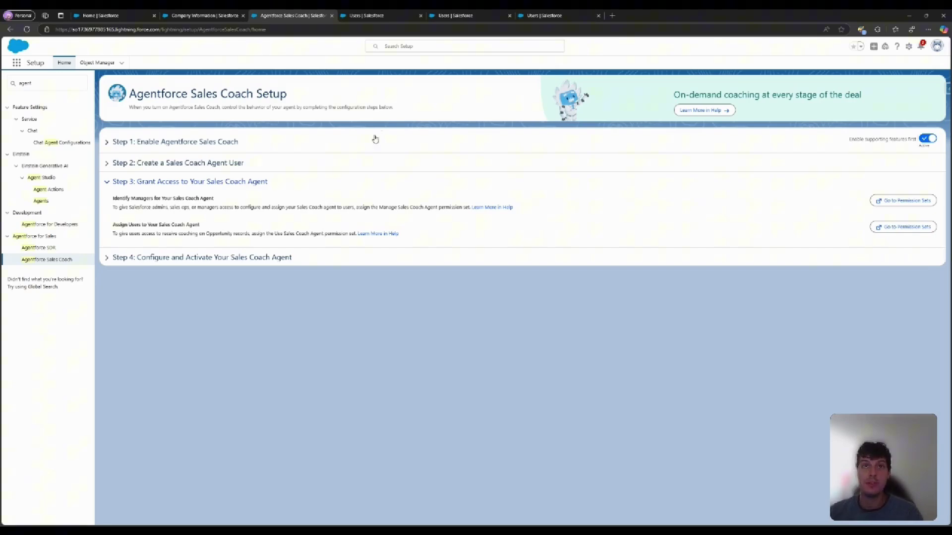
click(355, 16)
Review the Sales Coach user's Agentforce Sales Coach permission set and licence assignment lists
scroll(259, 287, down, 2)
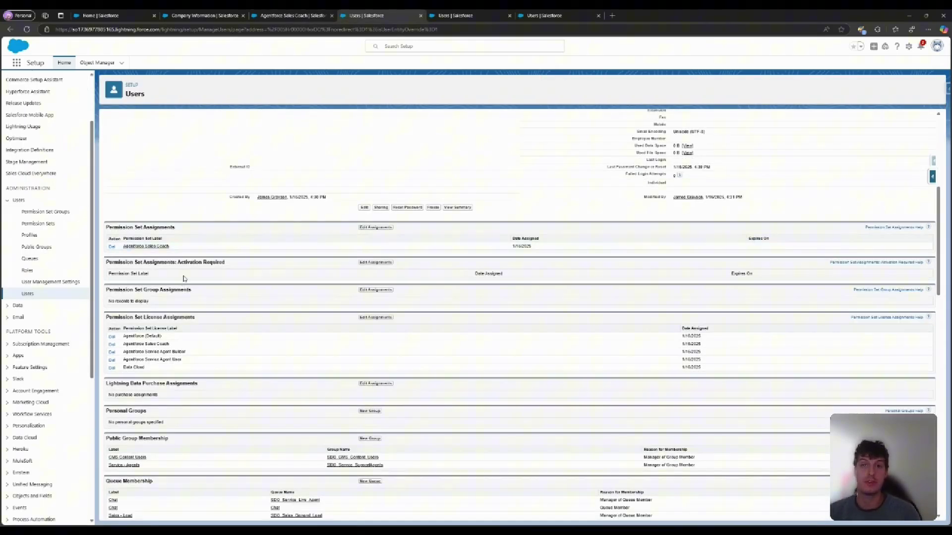
scroll(243, 307, up, 2)
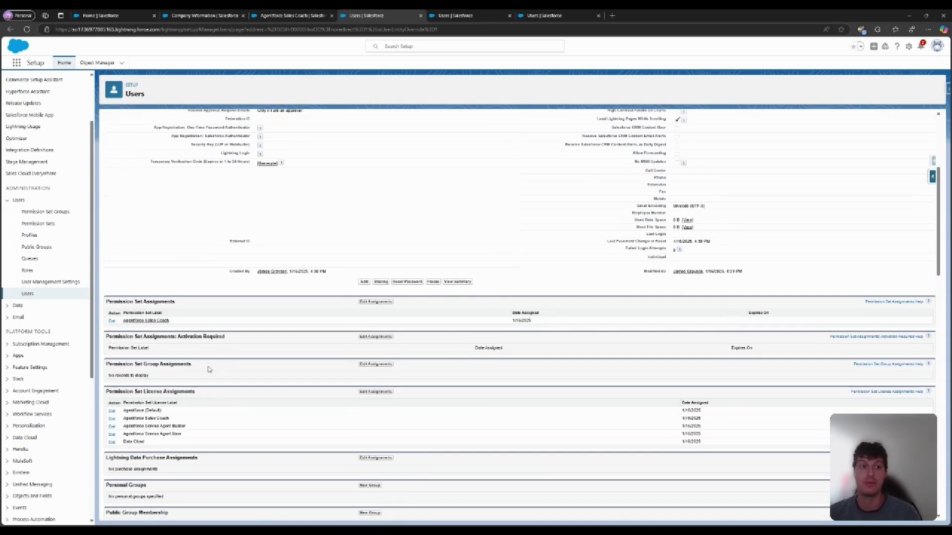
scroll(198, 323, down, 2)
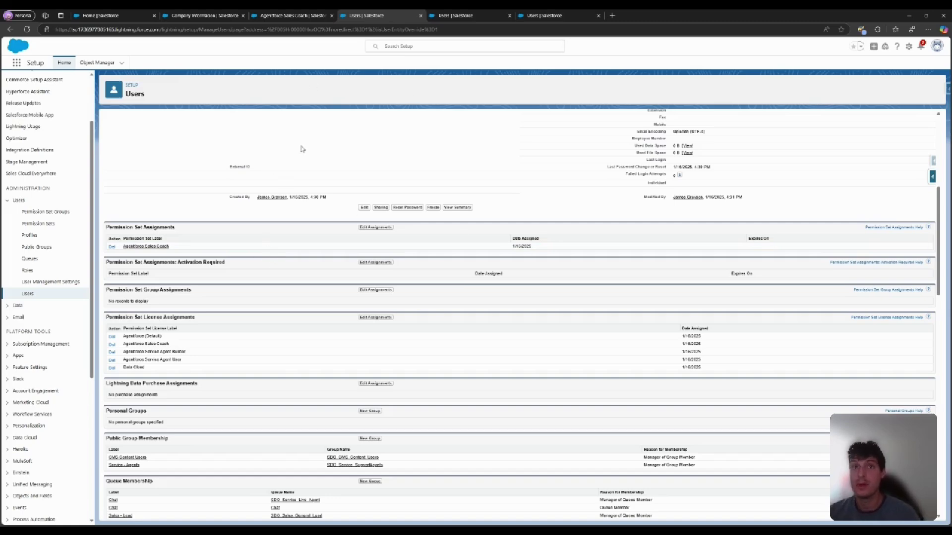
On the System Administrator user's record, highlight the Manage Sales Coach Agent permission set assignment
click(463, 16)
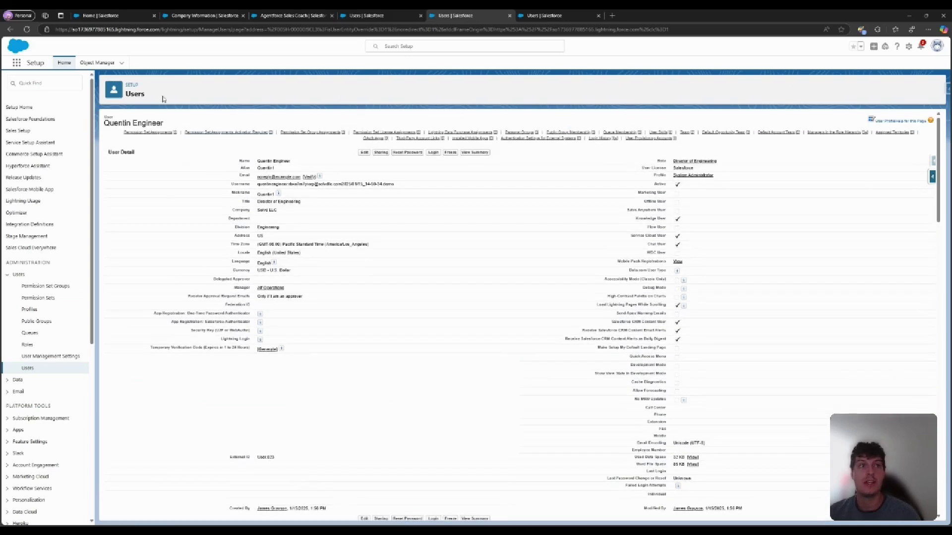
scroll(446, 149, down, 2)
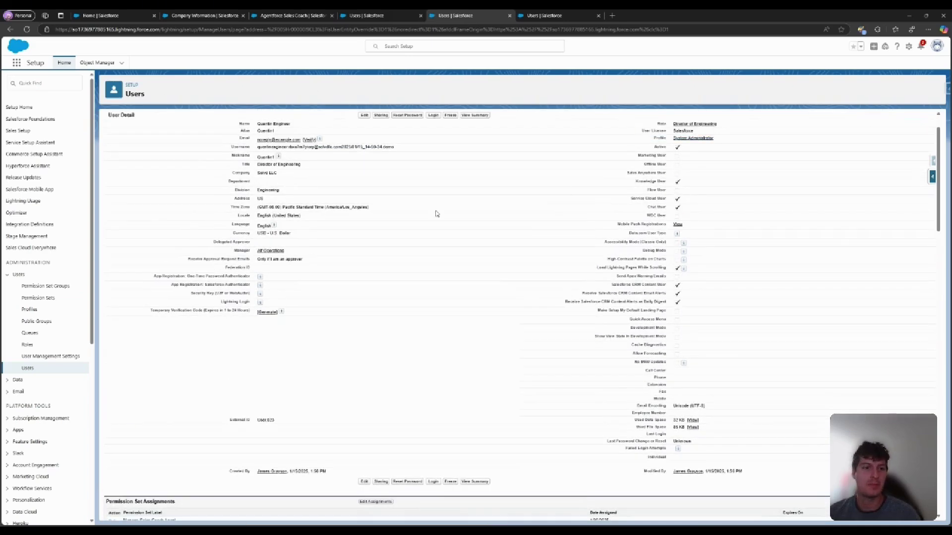
scroll(433, 213, down, 2)
scroll(430, 213, down, 3)
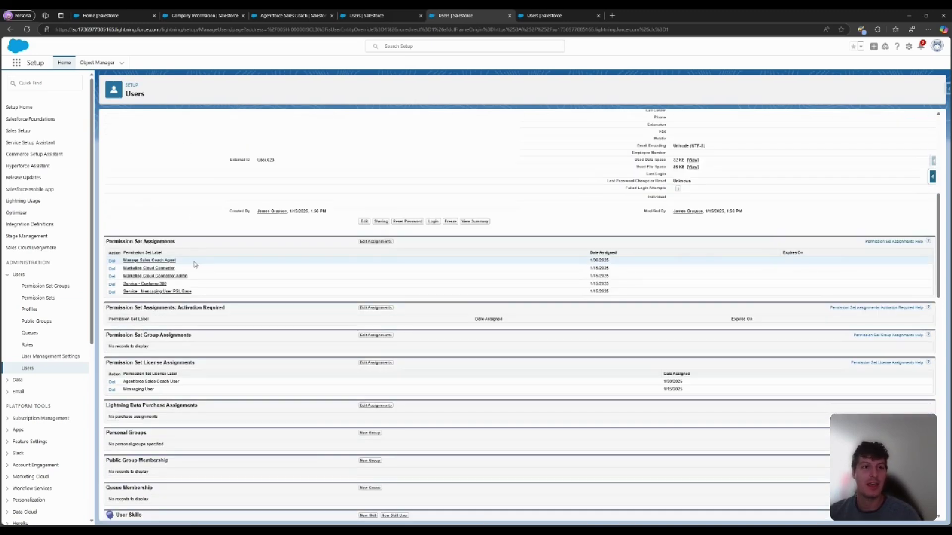
drag(192, 264, 117, 261)
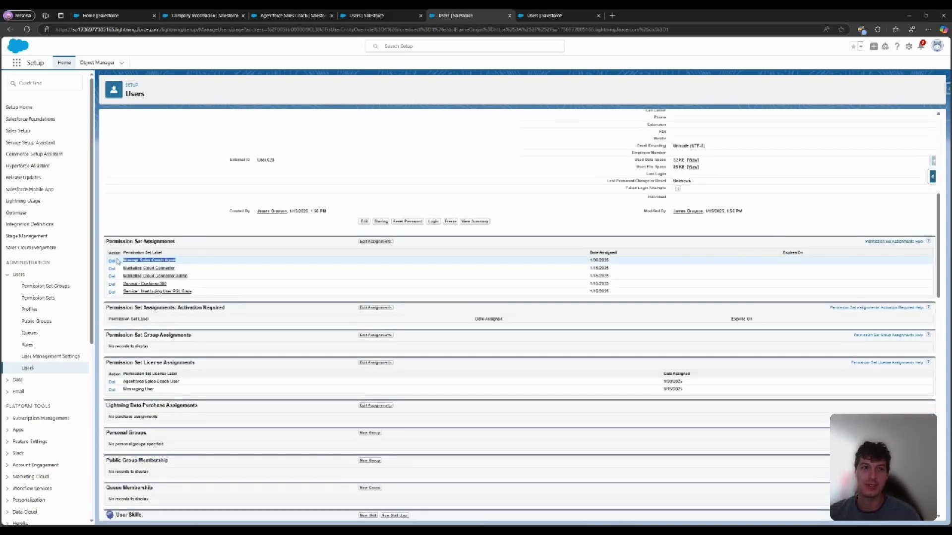
click(220, 264)
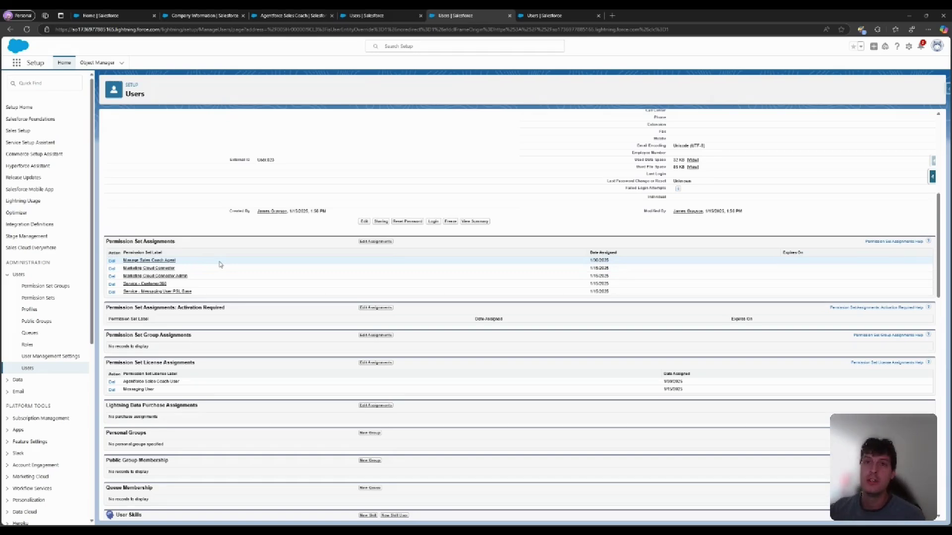
From the Agents list, open Agentforce Sales Coach and view its Actions tab
click(293, 15)
click(42, 201)
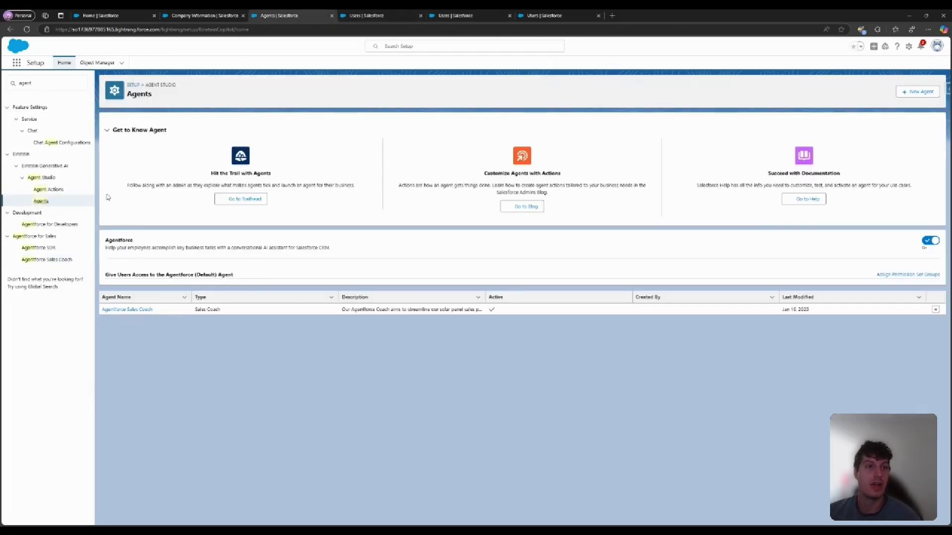
click(132, 309)
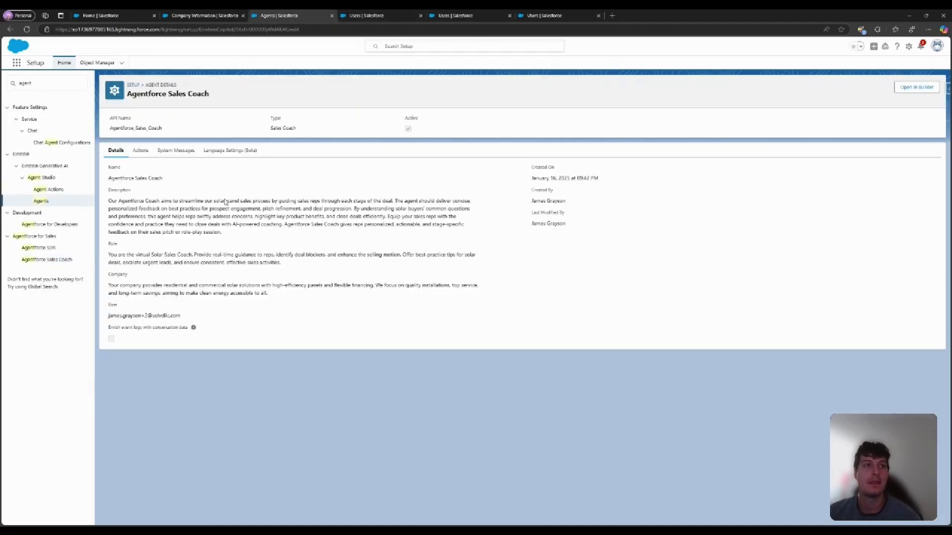
click(140, 151)
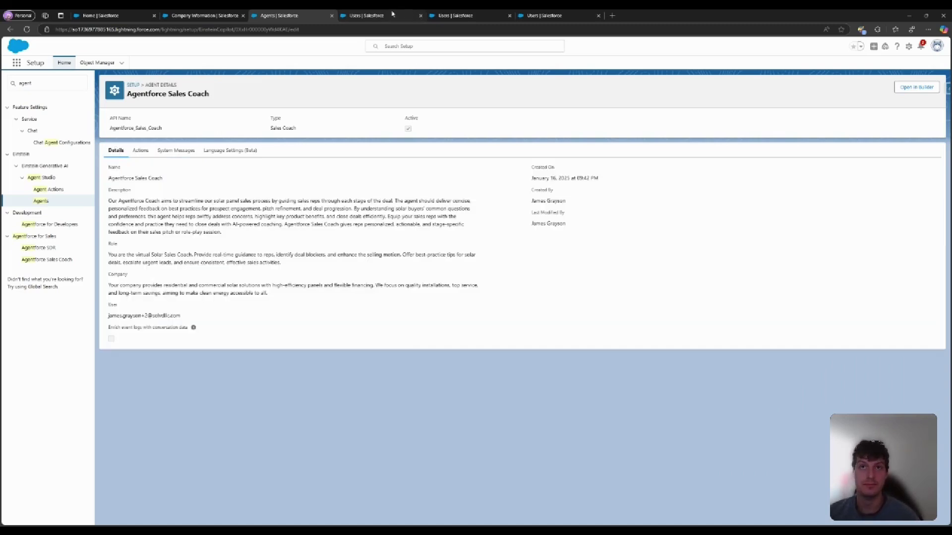
Open the third user's record and find its Use Sales Coach Agent permission set assignment
click(537, 20)
scroll(234, 310, down, 3)
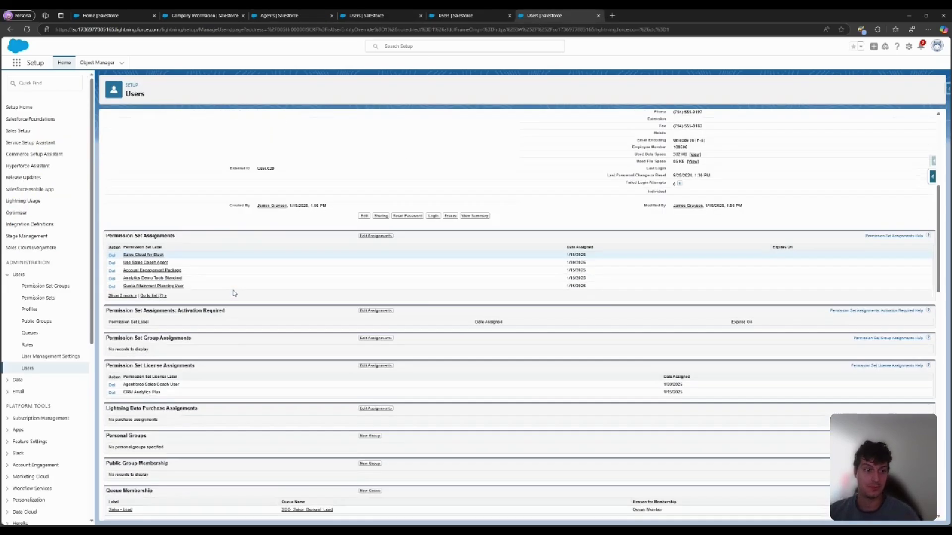